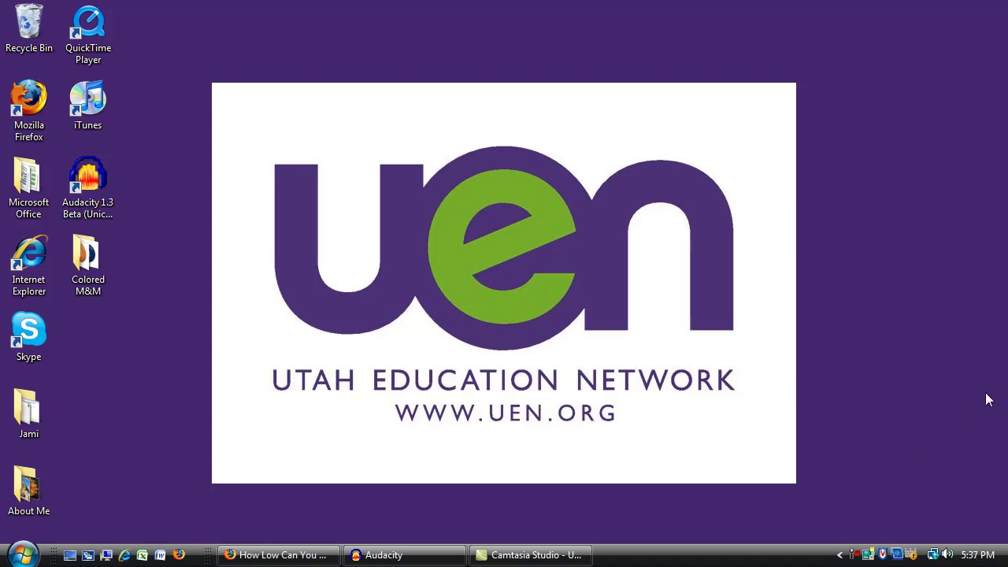
Step: Open Control Panel from the Start menu and go to the Hardware and Sound page
{"action": "left_click", "coordinate": [26, 556]}
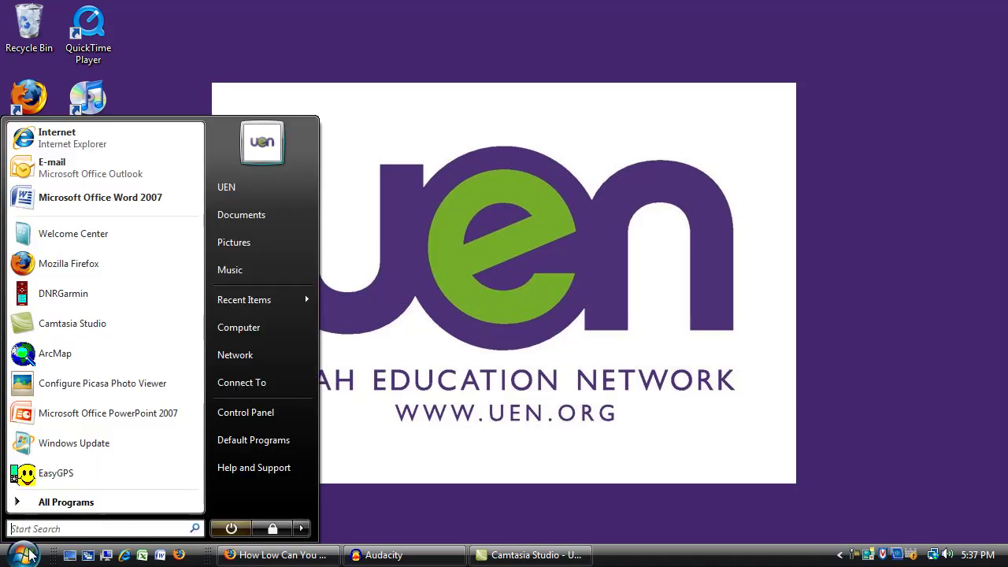
{"action": "left_click", "coordinate": [251, 416]}
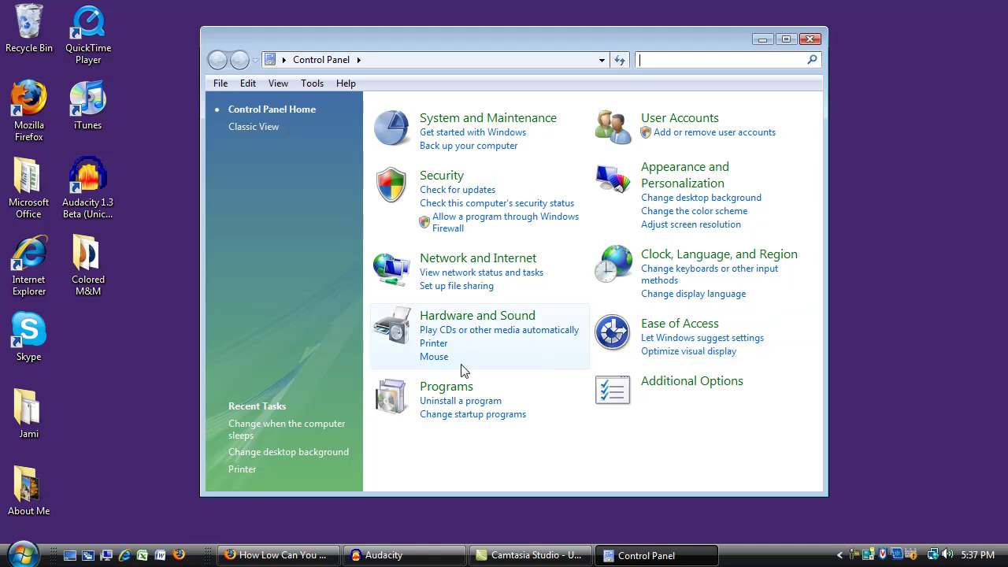
{"action": "left_click", "coordinate": [443, 318]}
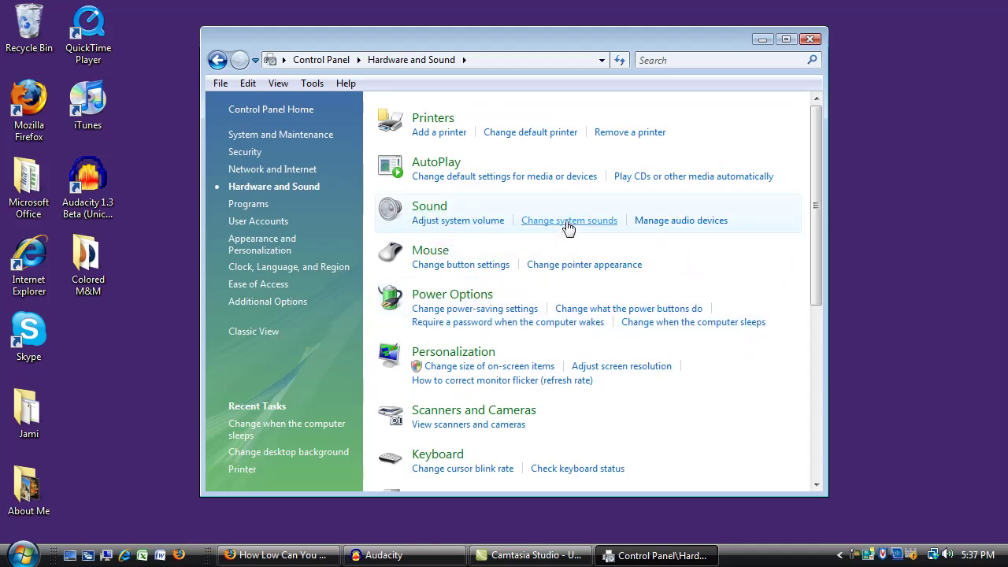
Step: Open Manage audio devices, centre the Sound dialog, and select the C-Media USB Headphone Set speakers
{"action": "left_click", "coordinate": [671, 222]}
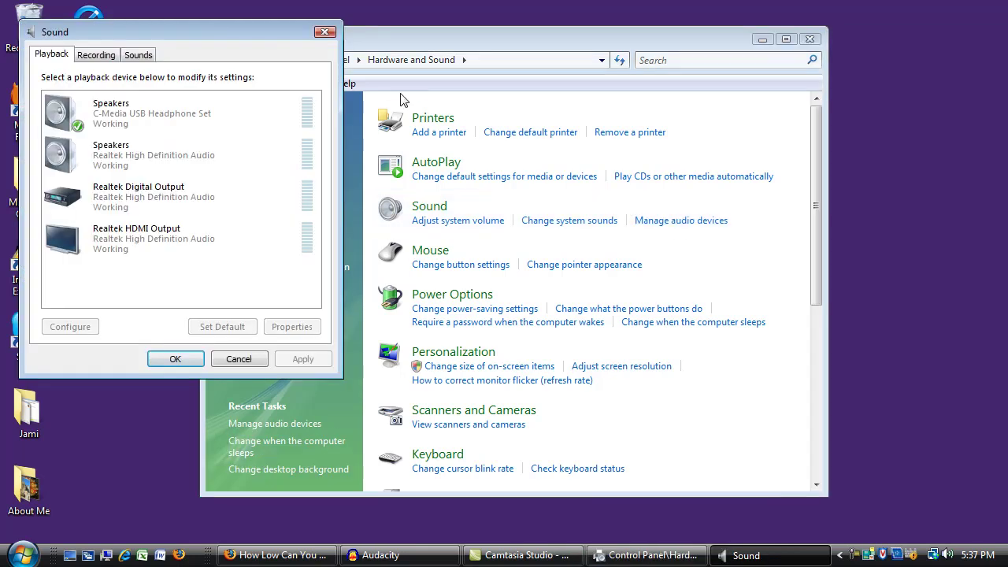
{"action": "left_click_drag", "start_coordinate": [247, 32], "coordinate": [557, 62]}
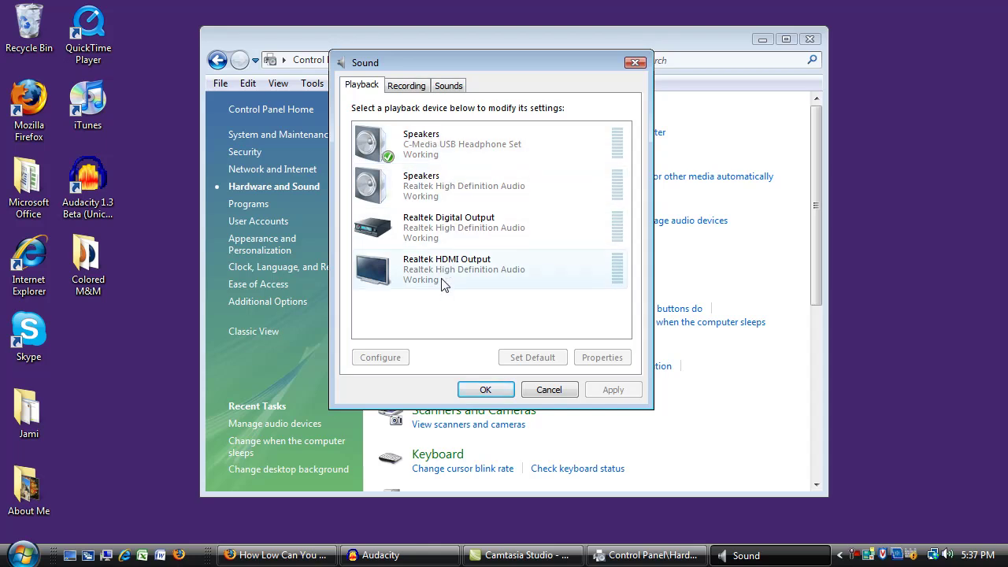
{"action": "left_click", "coordinate": [426, 146]}
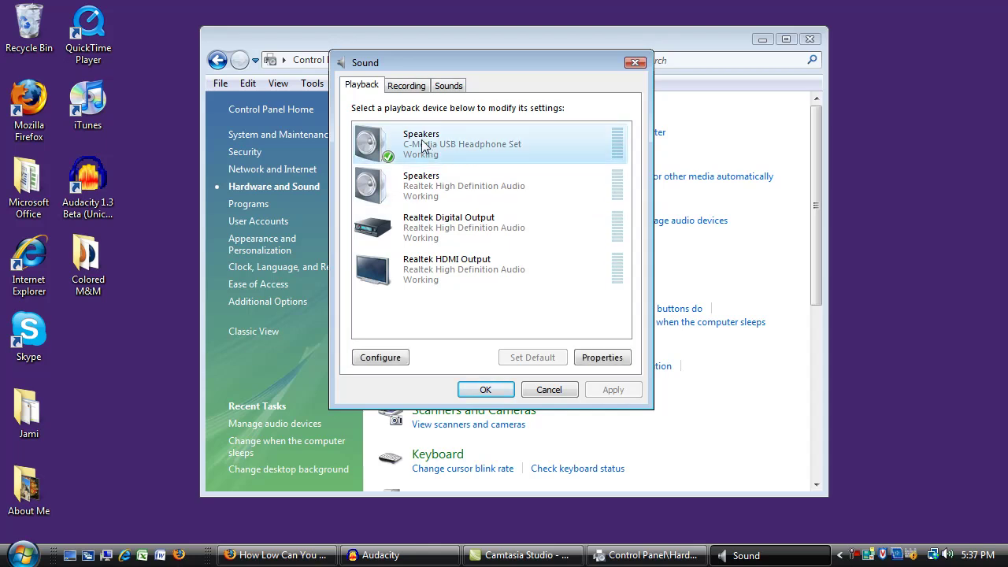
Step: Switch to the Recording list and select the C-Media USB Headphone Set microphone
{"action": "left_click", "coordinate": [405, 88]}
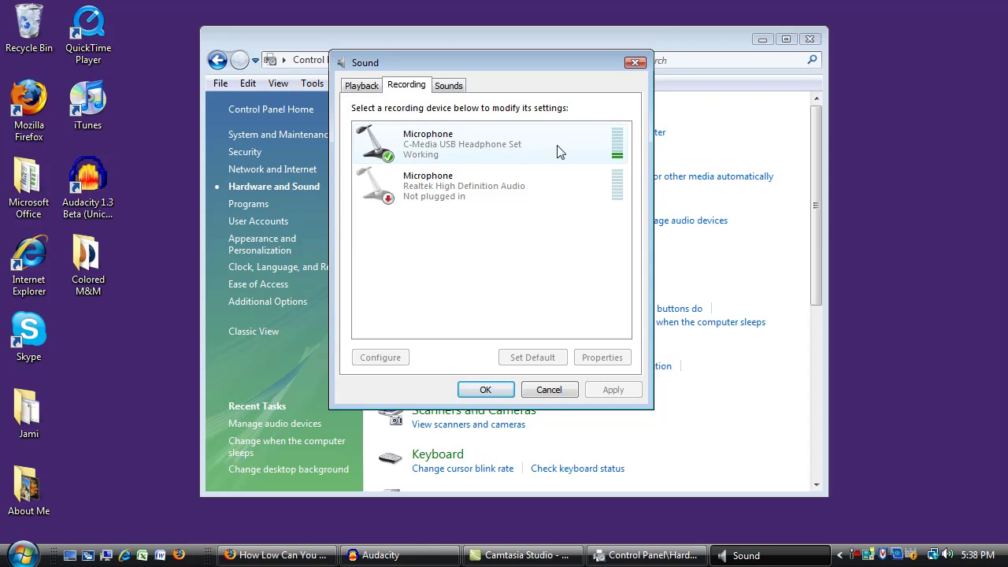
{"action": "left_click", "coordinate": [418, 148]}
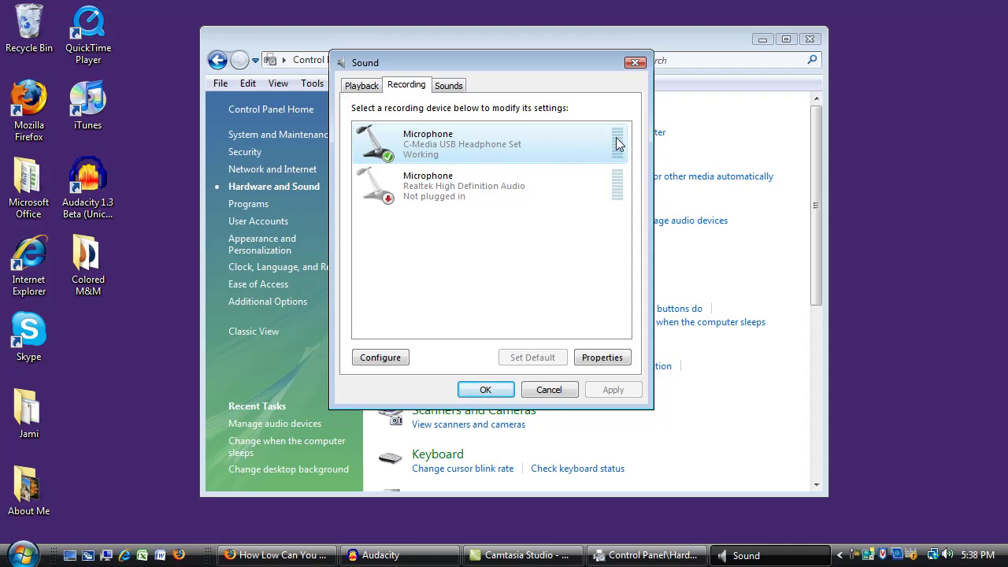
Step: Open the C-Media microphone's Properties, move it aside, and set its Levels slider to 98
{"action": "left_click", "coordinate": [614, 360]}
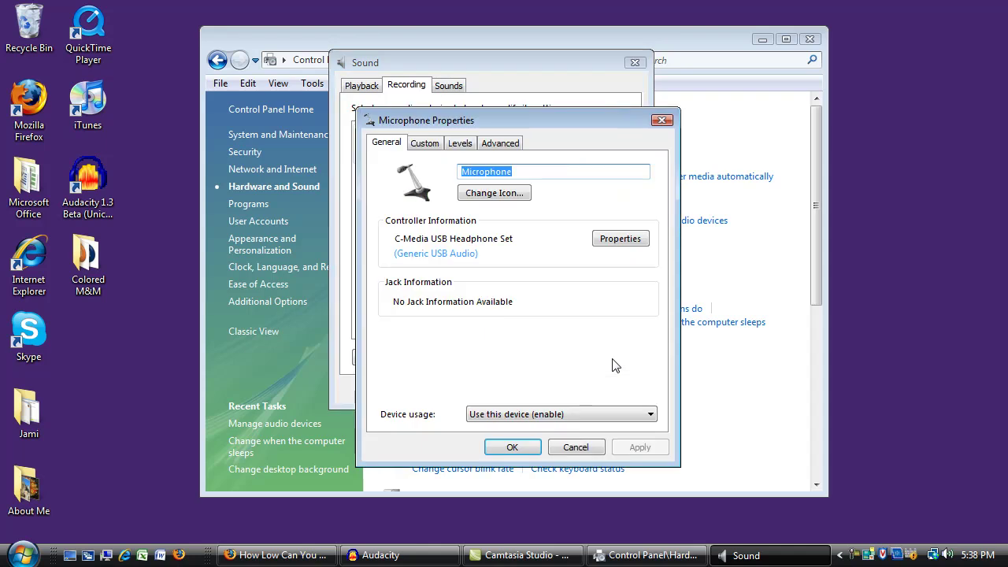
{"action": "left_click_drag", "start_coordinate": [555, 119], "coordinate": [756, 95]}
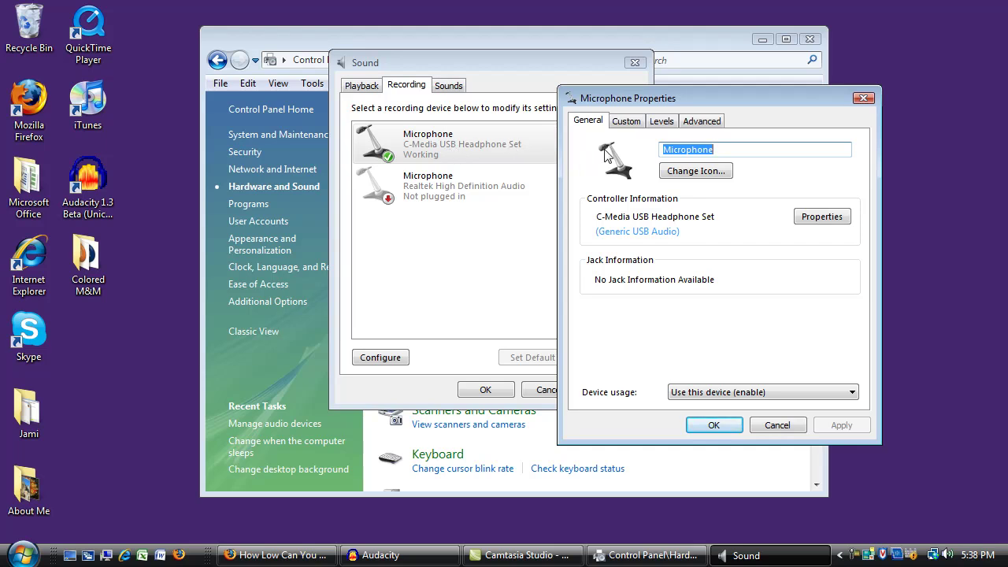
{"action": "left_click_drag", "start_coordinate": [617, 98], "coordinate": [607, 85]}
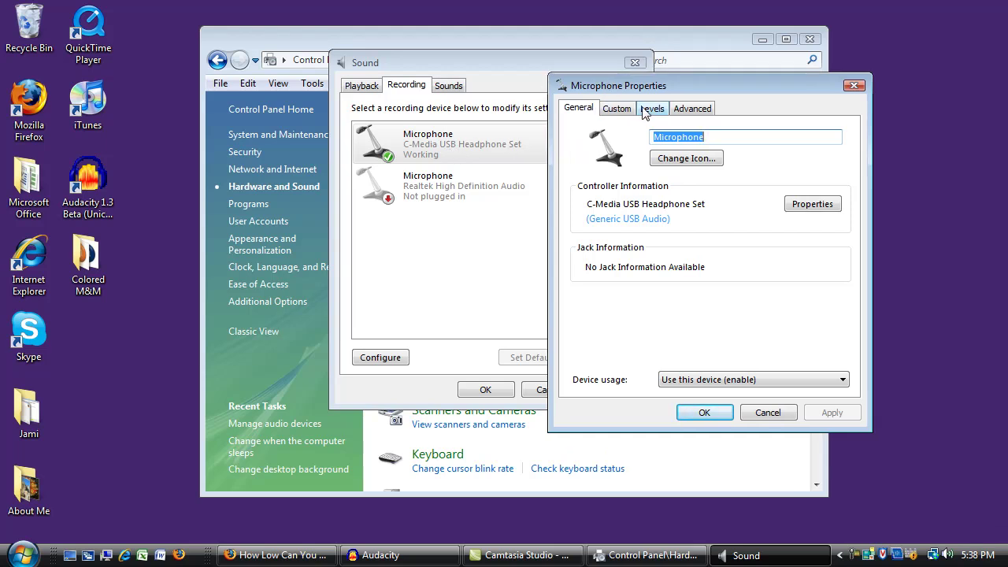
{"action": "left_click", "coordinate": [650, 111]}
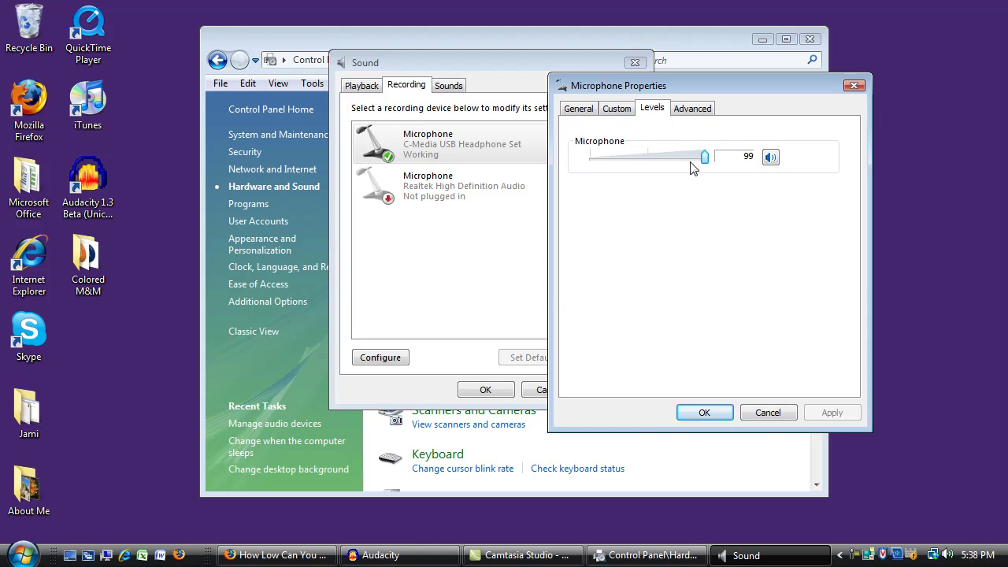
{"action": "left_click_drag", "start_coordinate": [706, 165], "coordinate": [664, 162]}
{"action": "left_click_drag", "start_coordinate": [666, 163], "coordinate": [706, 164]}
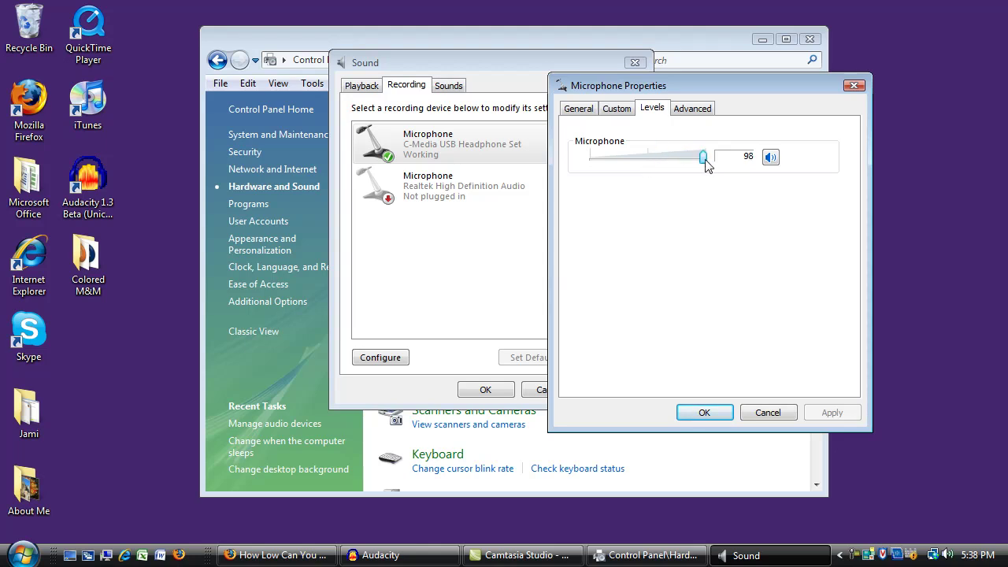
Step: Confirm Microphone Properties and the Sound dialog with OK, then close Control Panel
{"action": "left_click", "coordinate": [711, 412]}
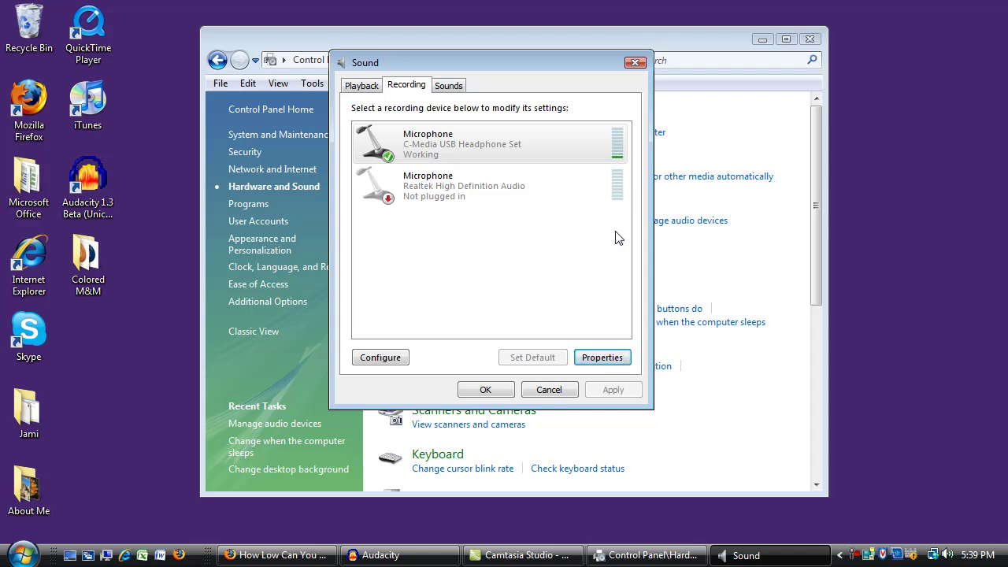
{"action": "left_click", "coordinate": [502, 391]}
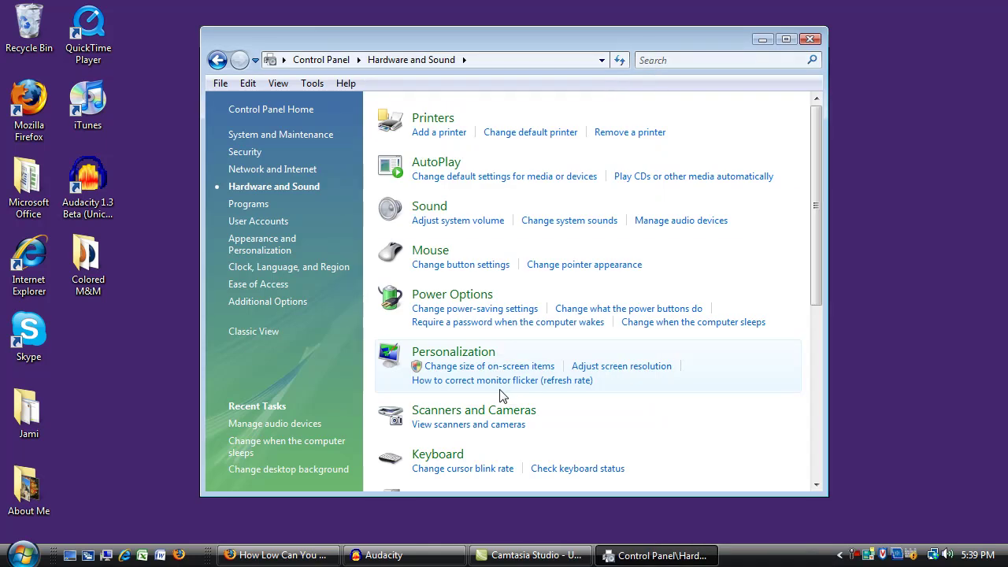
{"action": "left_click", "coordinate": [811, 41]}
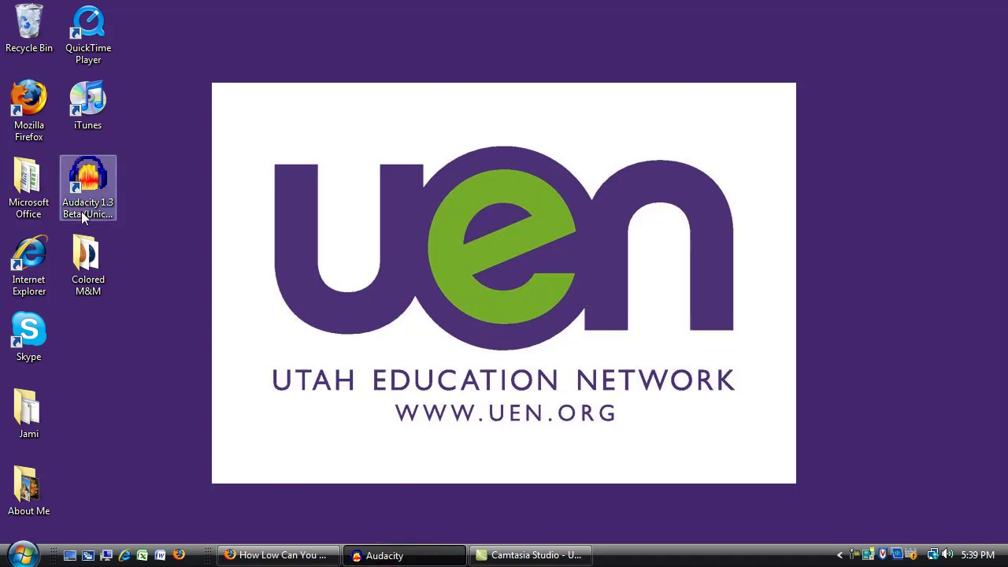
Step: Dismiss the Start menu and switch to the open Audacity window via the taskbar
{"action": "left_click", "coordinate": [22, 554]}
{"action": "left_click", "coordinate": [66, 501]}
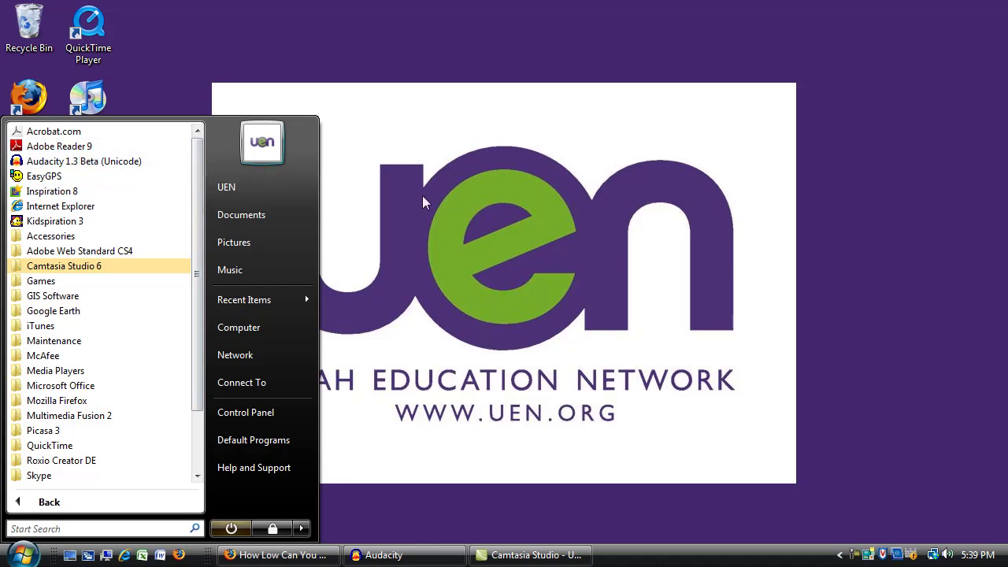
{"action": "left_click", "coordinate": [481, 205]}
{"action": "left_click", "coordinate": [410, 555]}
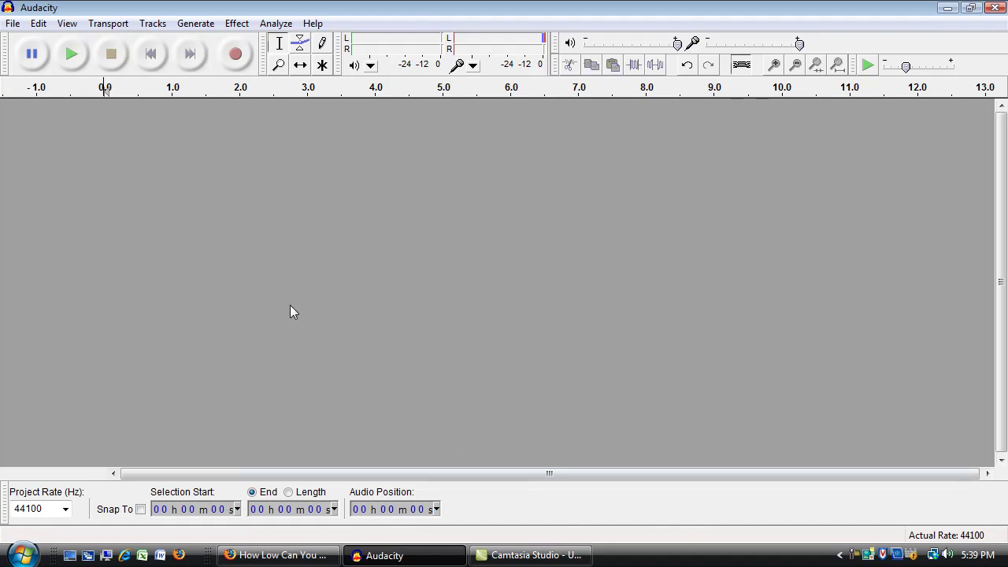
Step: Open Edit > Preferences to reach the Audio I/O device settings
{"action": "left_click", "coordinate": [39, 23]}
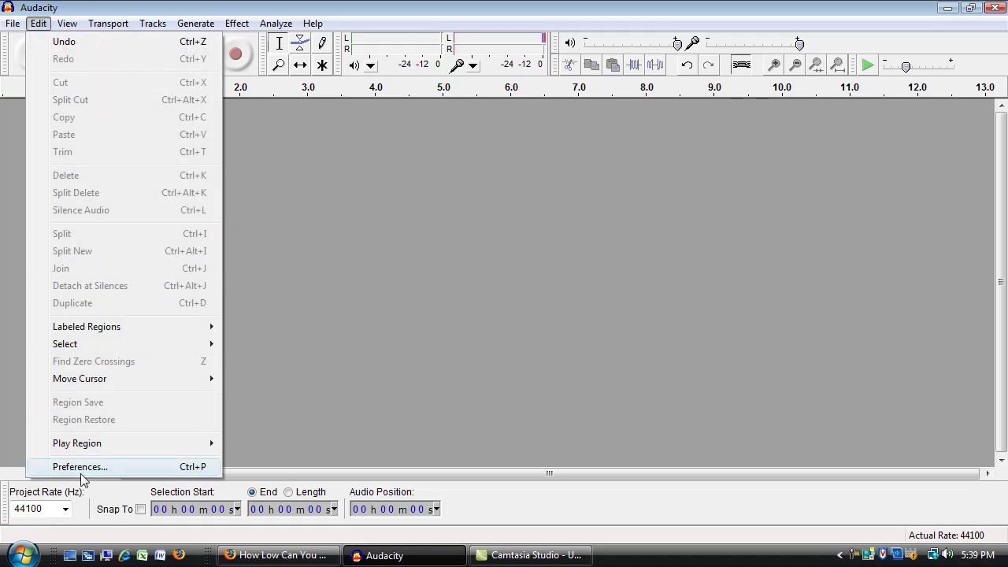
{"action": "left_click", "coordinate": [81, 467]}
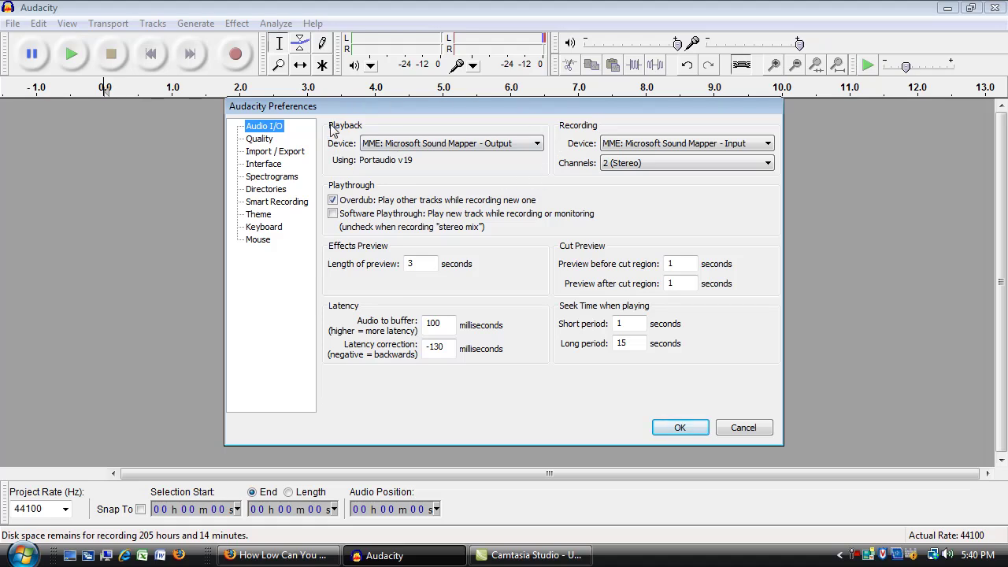
Step: Set the Playback Device to MME: Speakers (C-Media USB Headphone)
{"action": "left_click", "coordinate": [537, 144]}
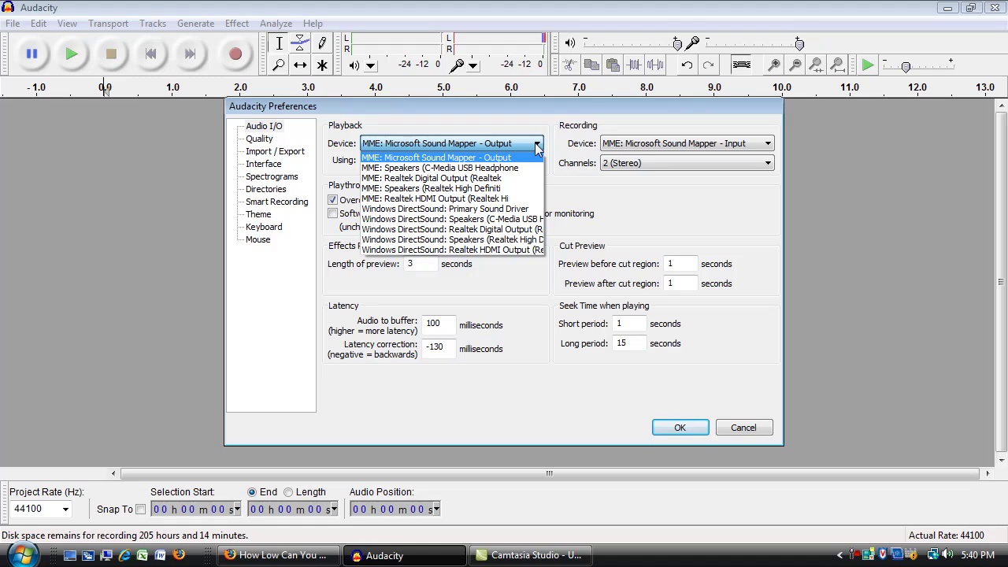
{"action": "left_click", "coordinate": [483, 174]}
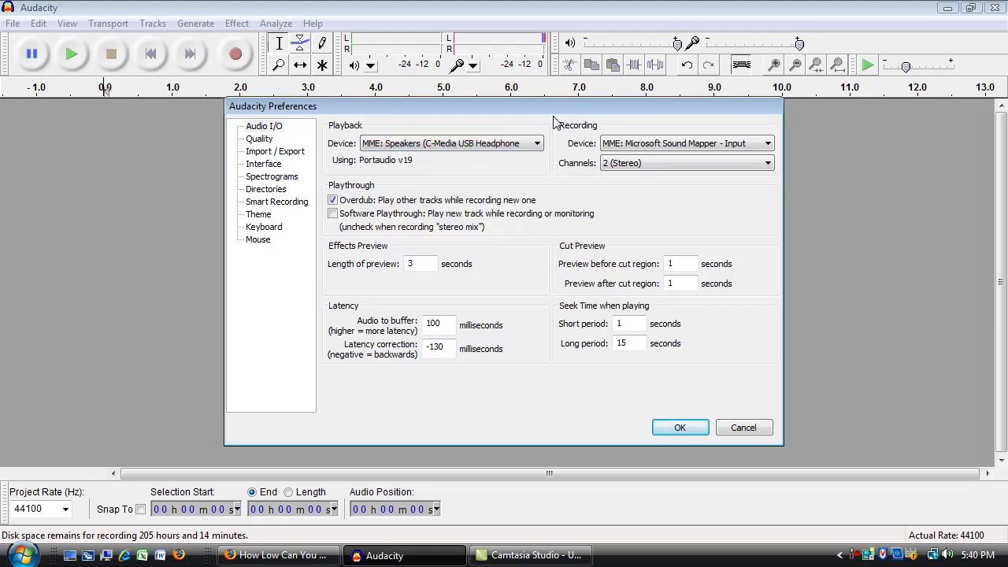
{"action": "left_click", "coordinate": [768, 144]}
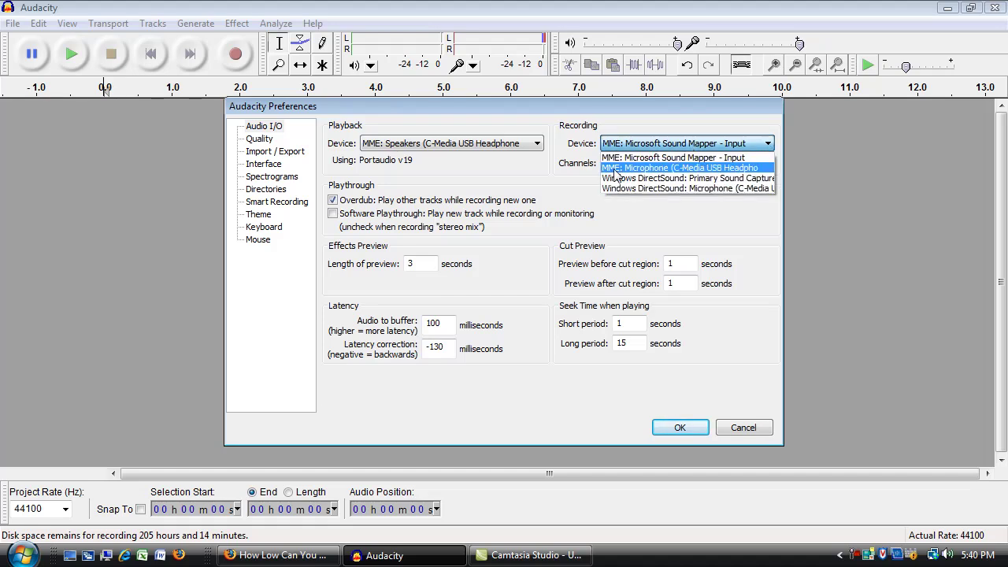
Step: Record from MME: Microphone (C-Media USB Headphone), enable Software Playthrough, and set Channels to 1 (Mono)
{"action": "left_click", "coordinate": [736, 171]}
{"action": "left_click", "coordinate": [720, 213]}
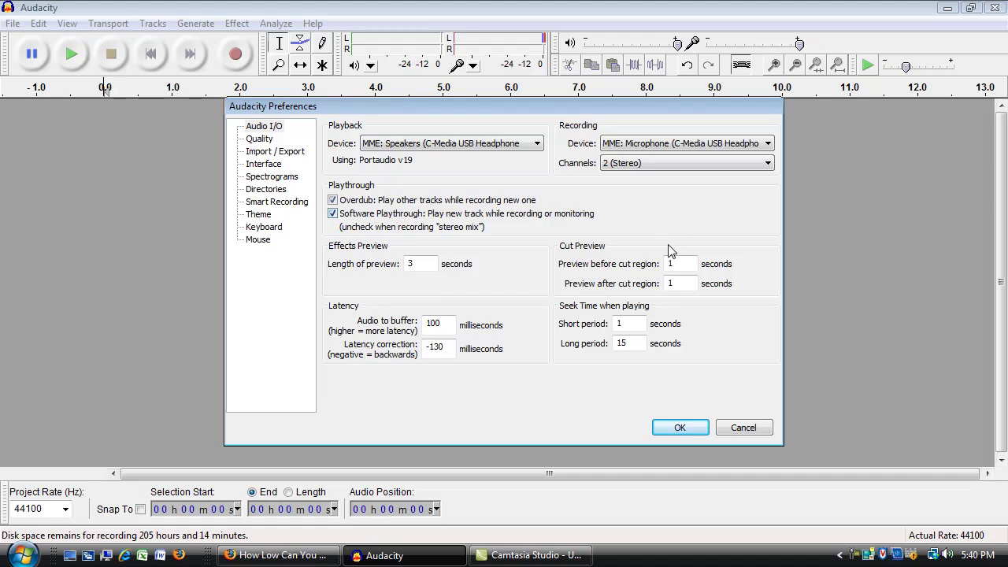
{"action": "left_click", "coordinate": [622, 163]}
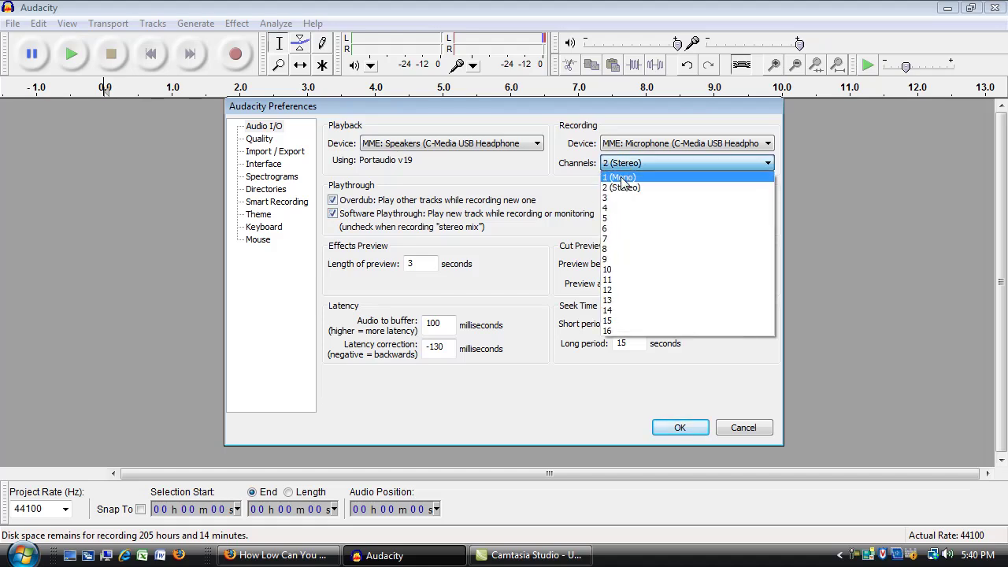
{"action": "left_click", "coordinate": [623, 179]}
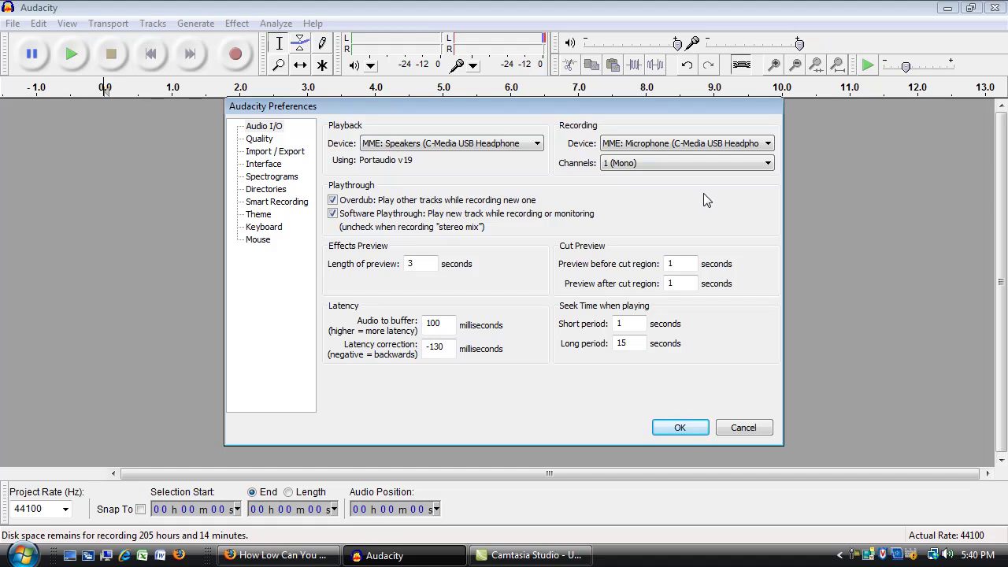
{"action": "left_click", "coordinate": [537, 144]}
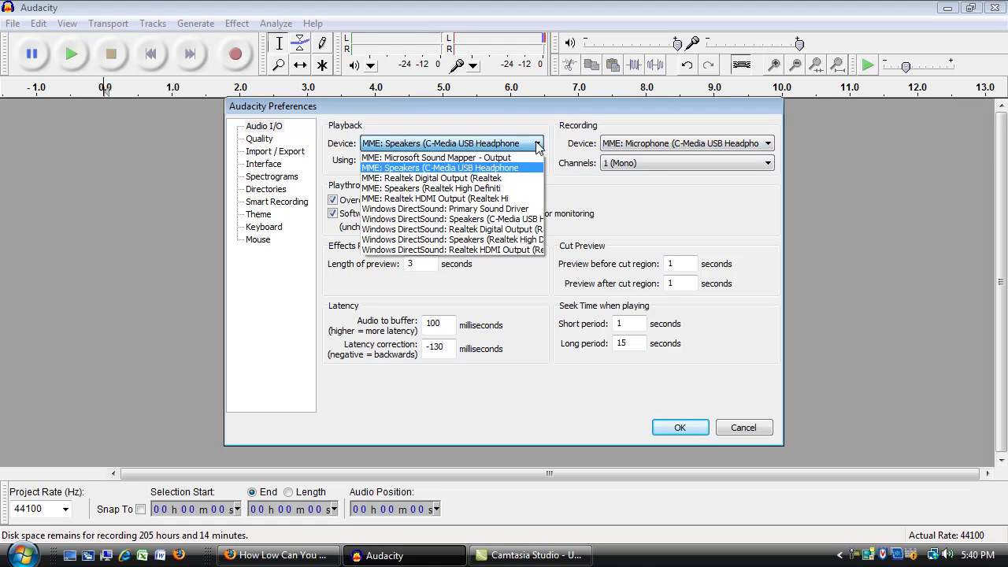
{"action": "left_click", "coordinate": [538, 147]}
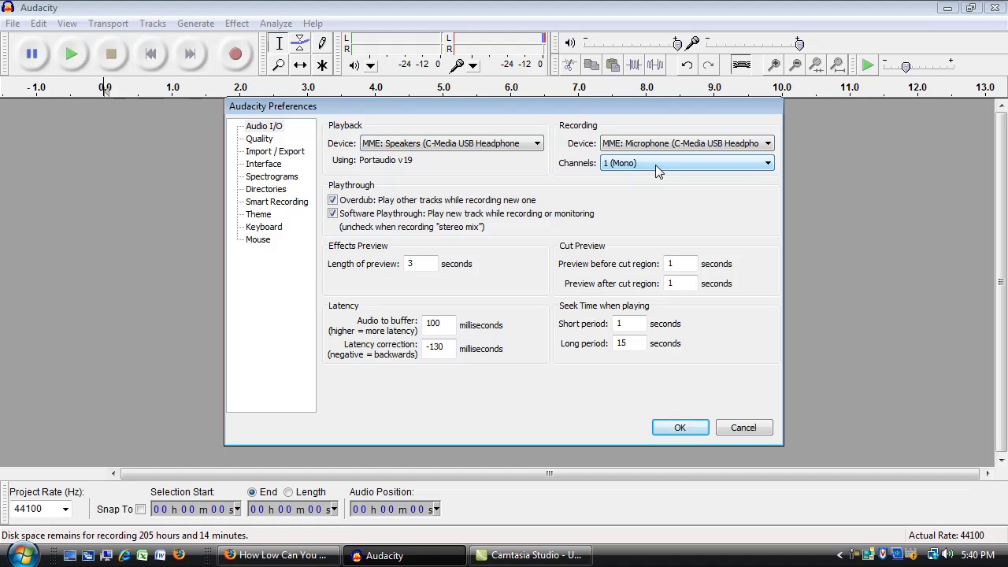
{"action": "left_click", "coordinate": [268, 127]}
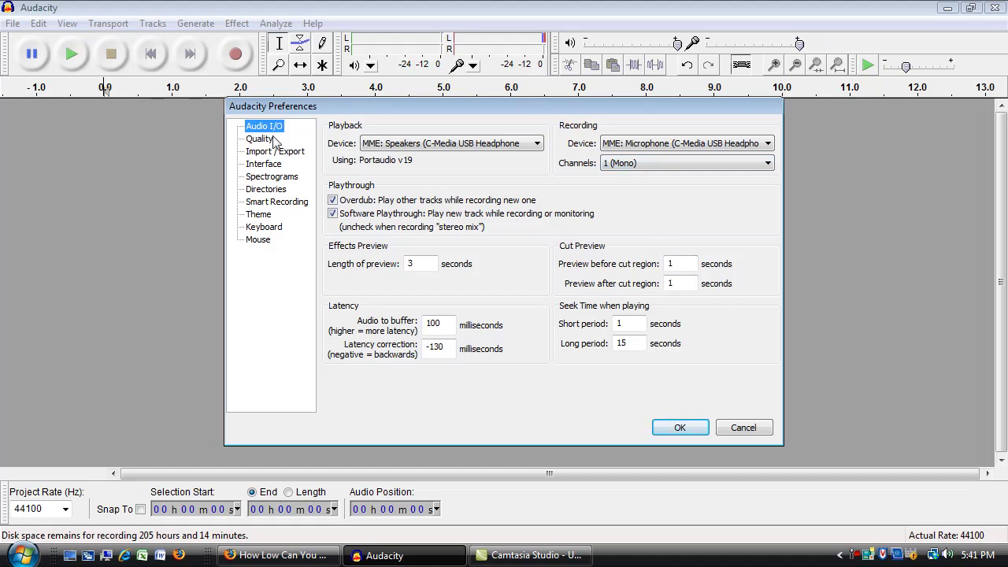
Step: Apply the Preferences, then record about 5.5 seconds of speech into a new mono track
{"action": "left_click", "coordinate": [676, 430]}
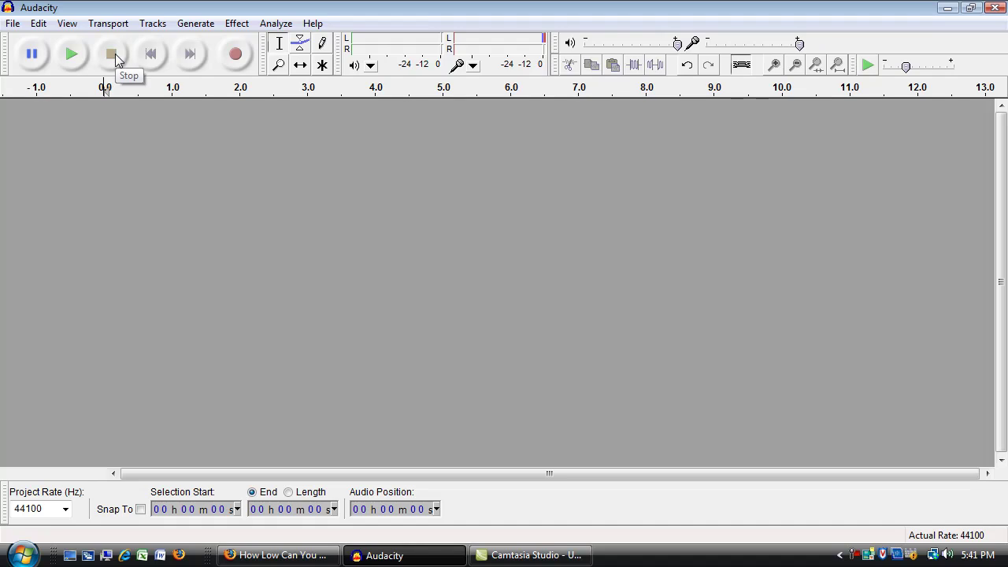
{"action": "left_click", "coordinate": [235, 55]}
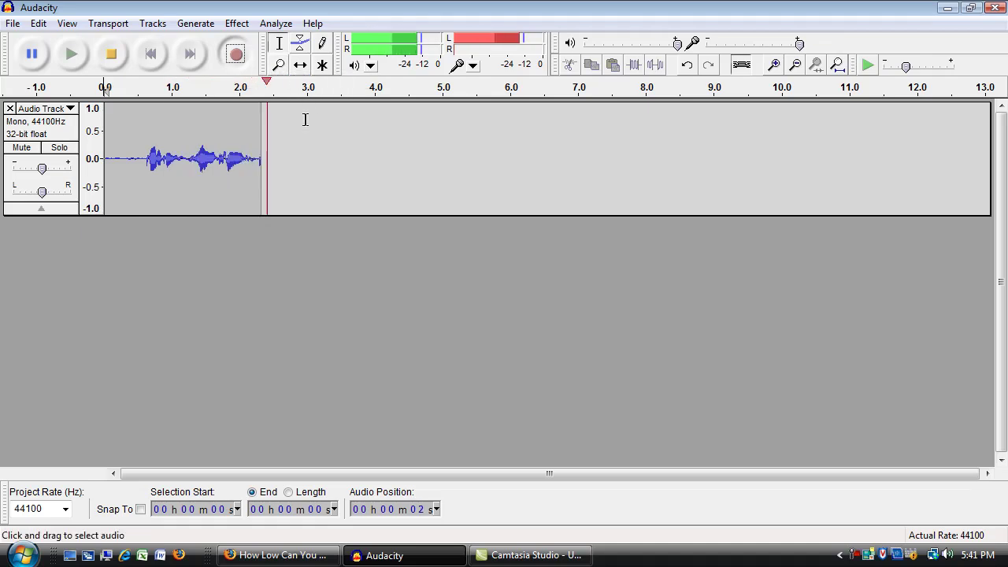
{"action": "left_click", "coordinate": [111, 54]}
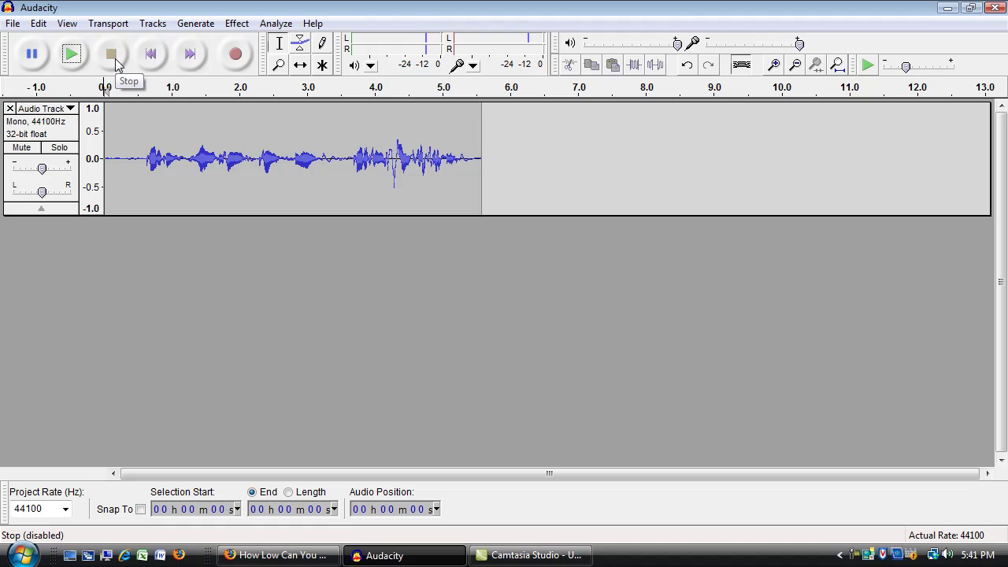